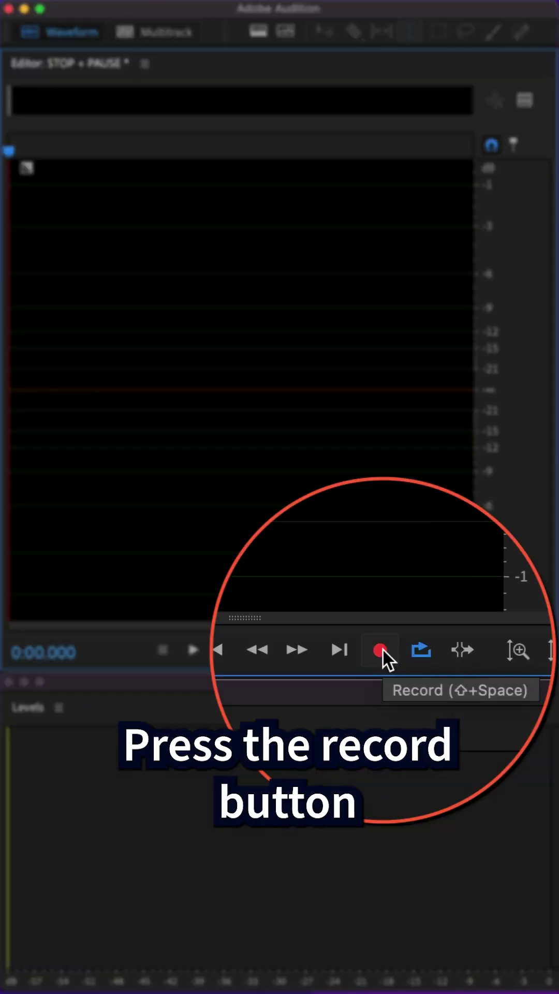
# Start recording a voice take into the empty STOP + PAUSE file.
pyautogui.click(383, 649)
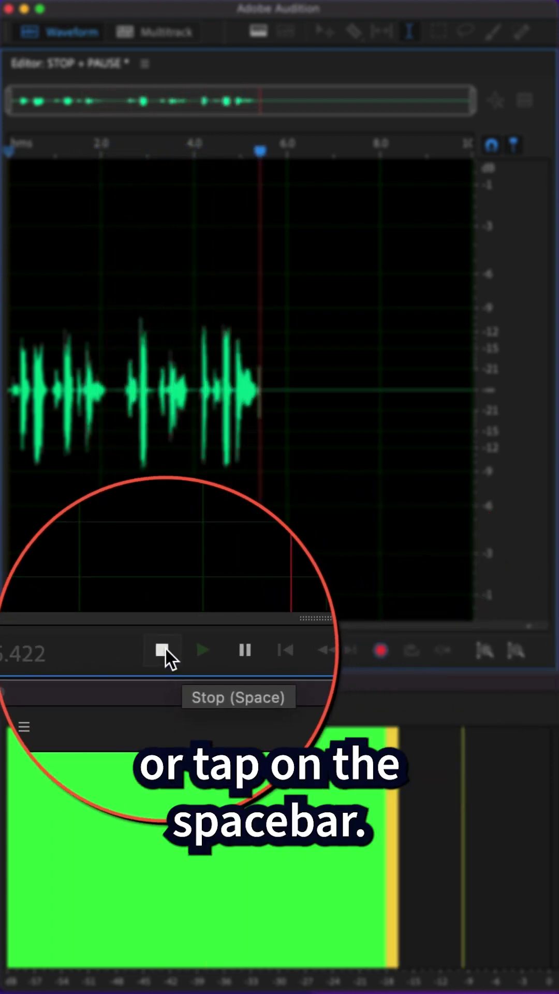
# Stop the first take at about six seconds, play it back, then record a new take.
pyautogui.click(162, 650)
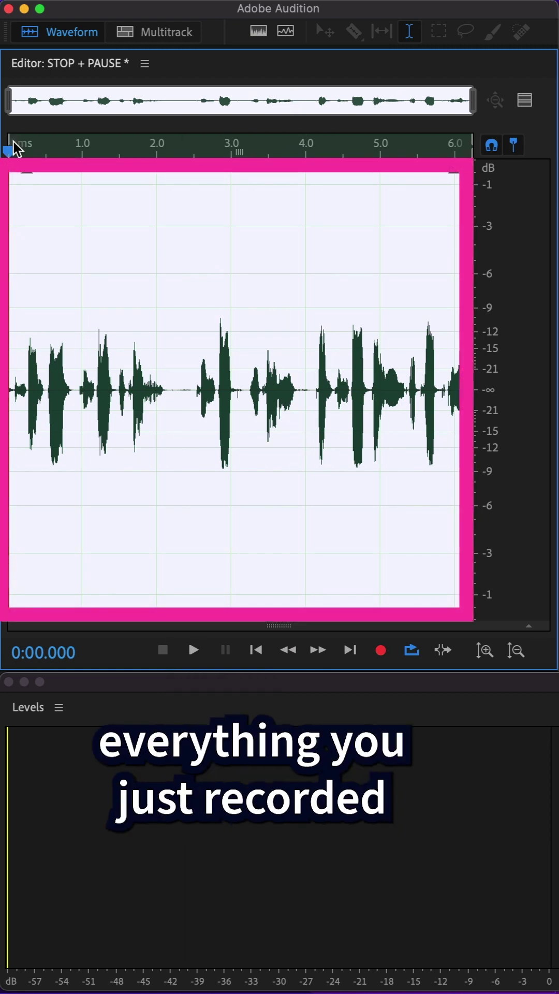
pyautogui.press('space')
pyautogui.press('space')
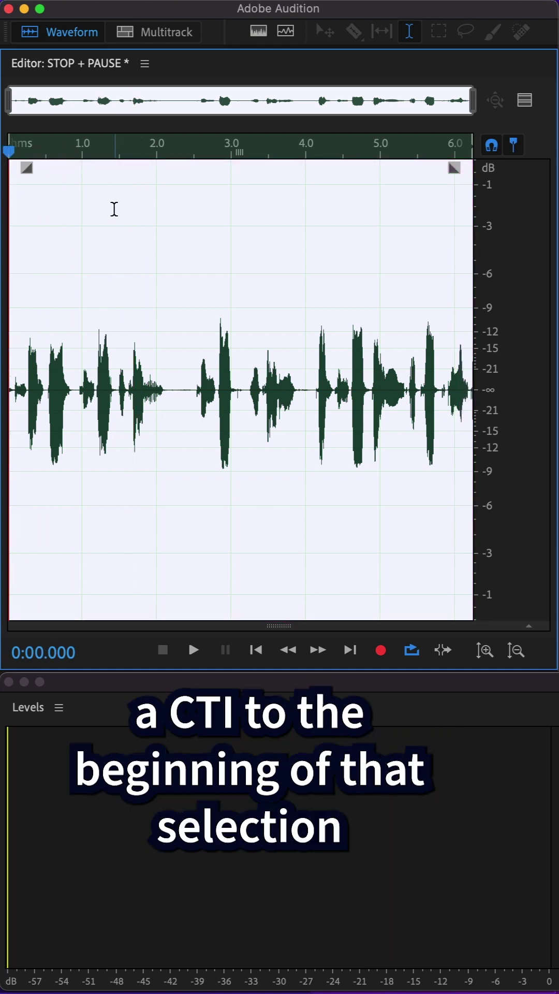
pyautogui.hotkey('shift', 'space')
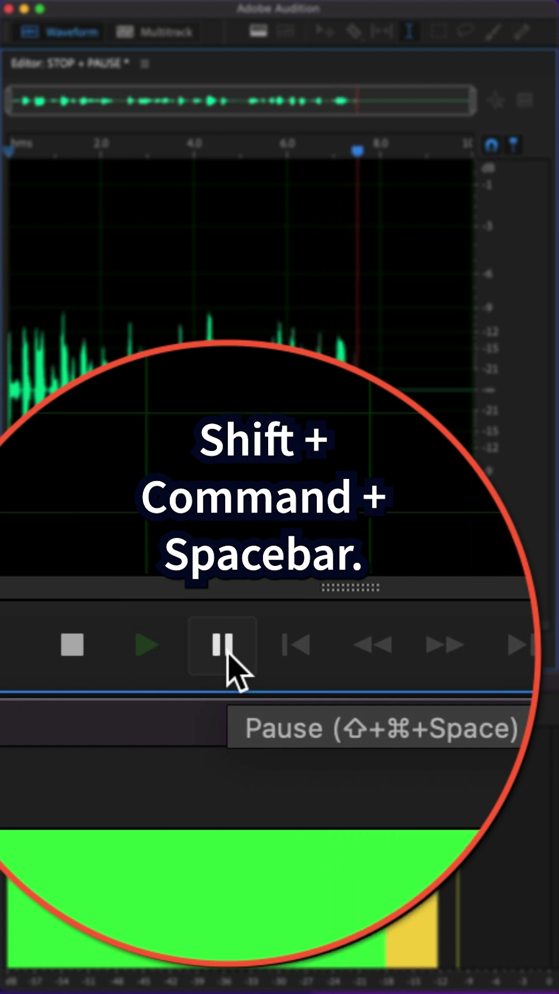
# Pause near eight seconds, resume, pause again, then stop, leaving an eleven-second take.
pyautogui.click(228, 655)
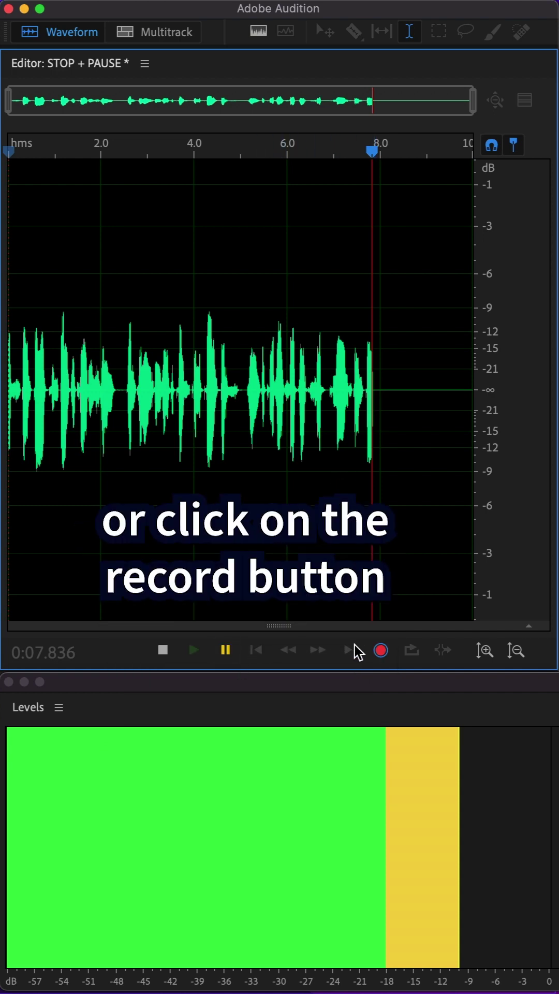
pyautogui.click(381, 651)
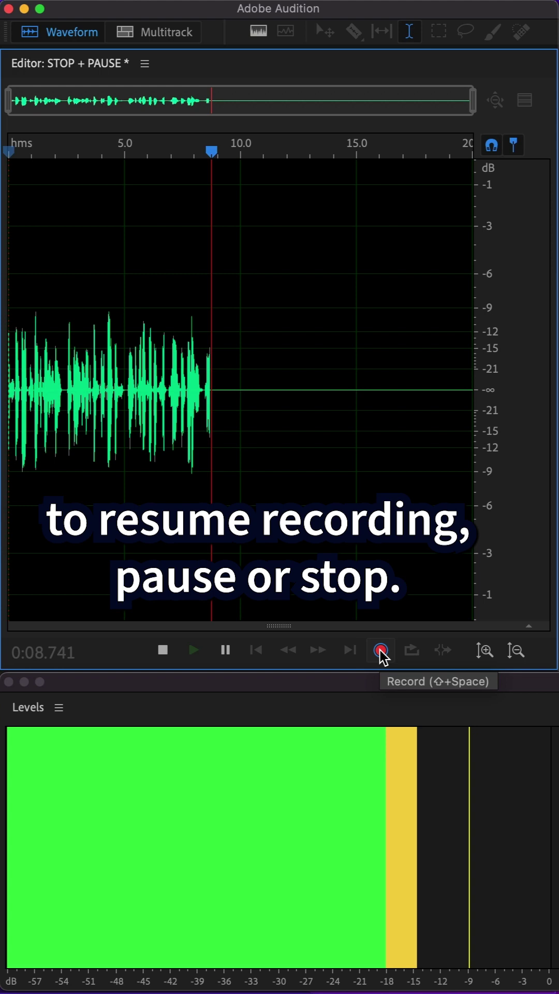
pyautogui.click(226, 650)
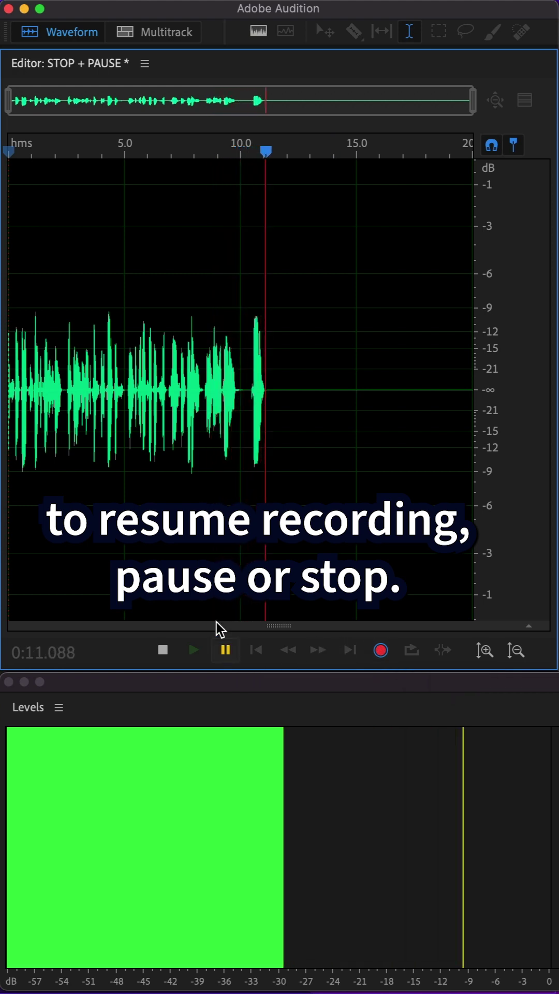
pyautogui.click(163, 650)
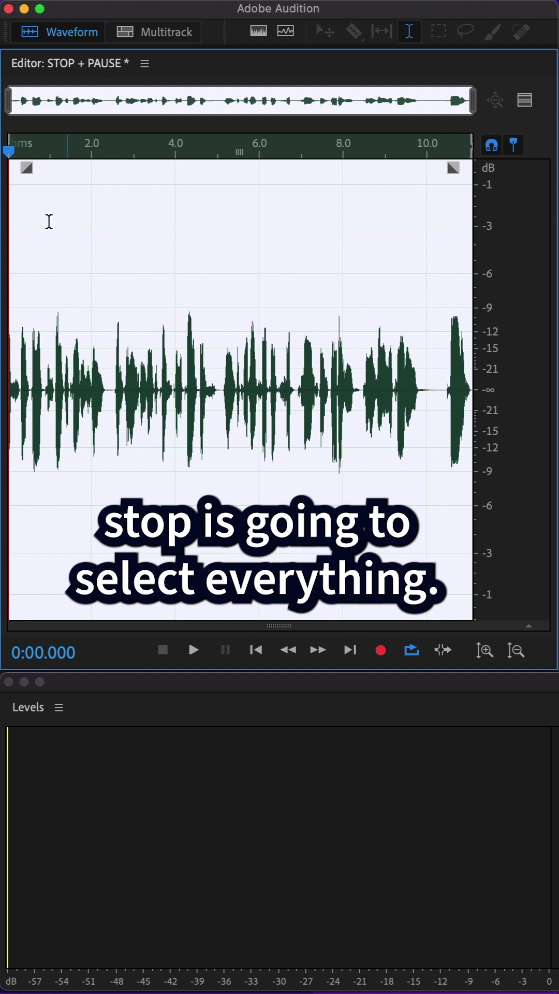